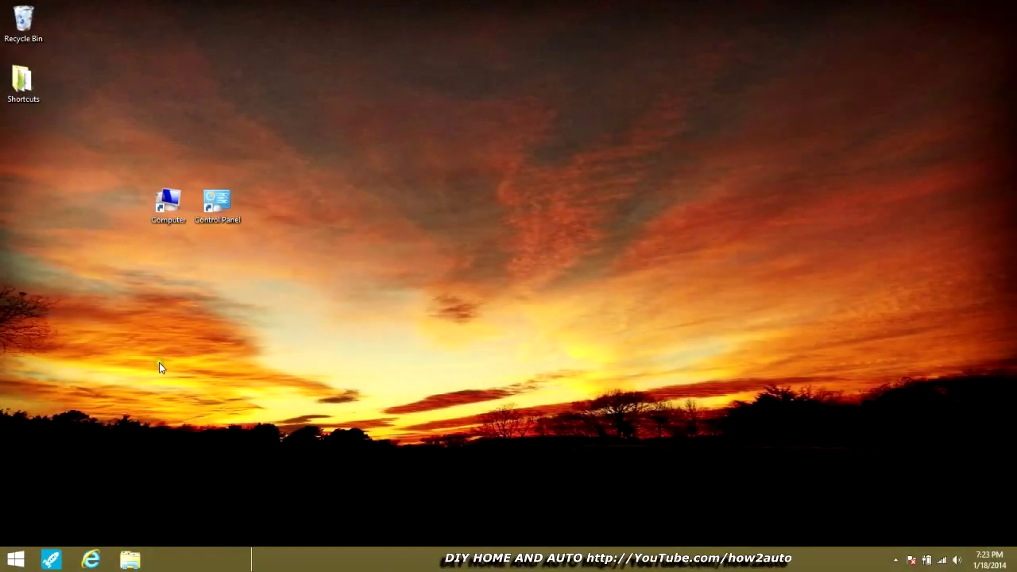
- Open the QBooks folder on the DVD drive and launch the QuickBooks installer file
{"action": "double_click", "coordinate": [168, 215]}
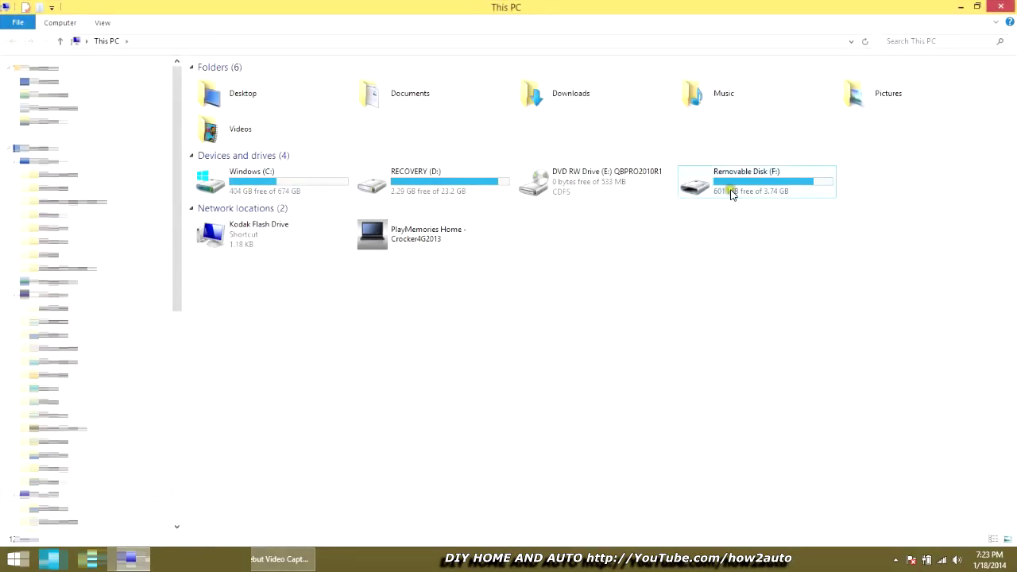
{"action": "right_click", "coordinate": [597, 186]}
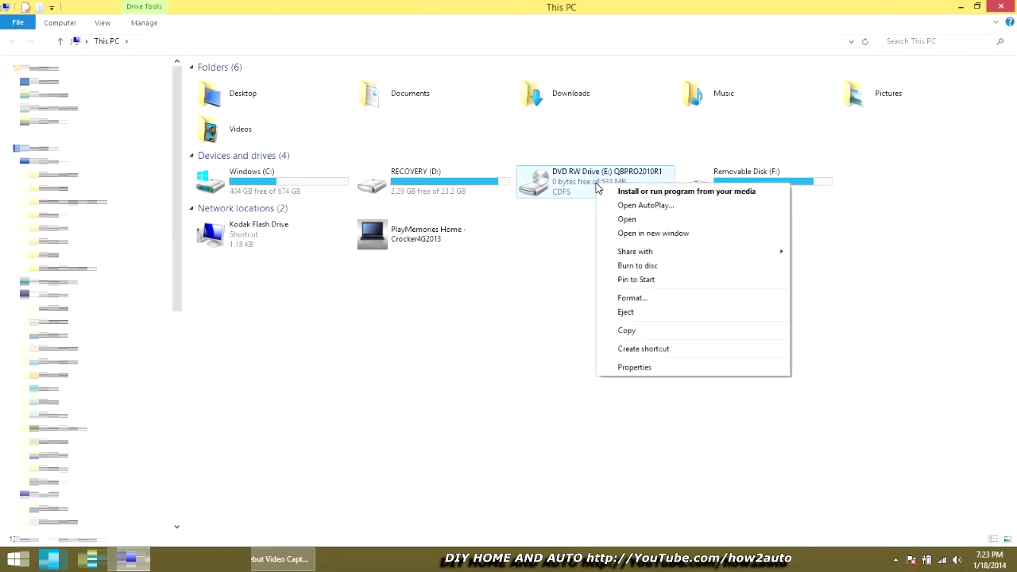
{"action": "left_click", "coordinate": [610, 219]}
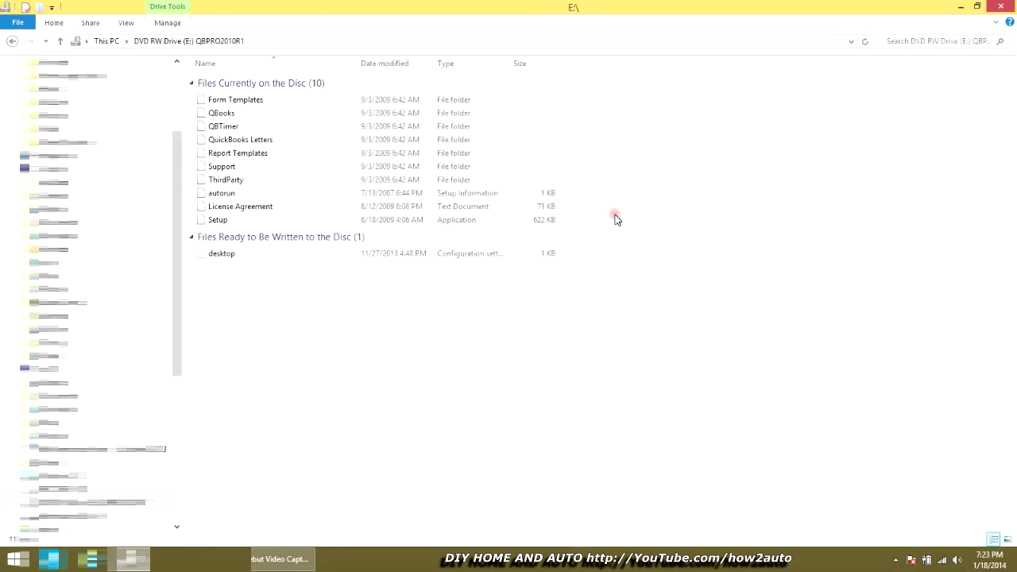
{"action": "left_click", "coordinate": [307, 118]}
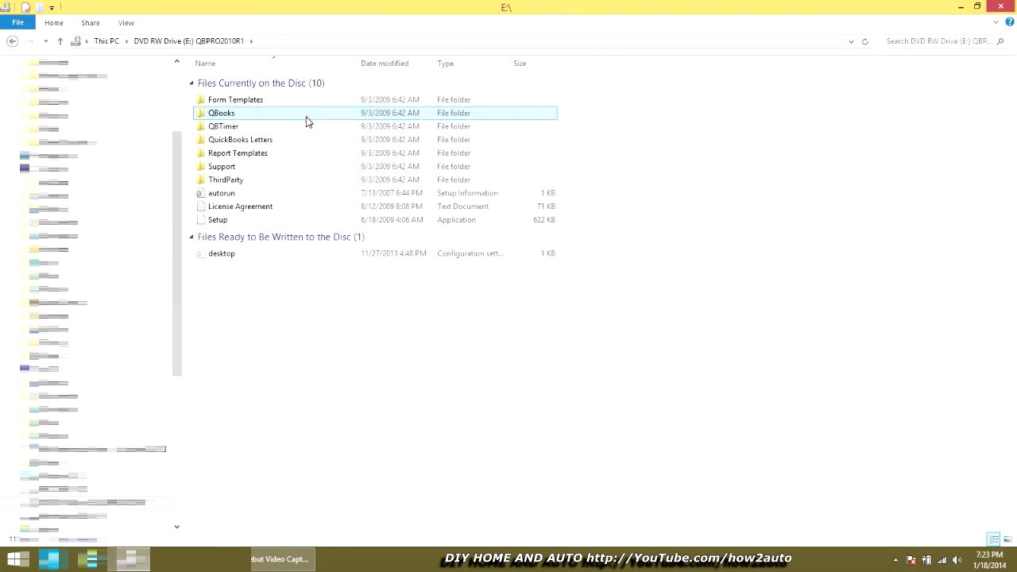
{"action": "double_click", "coordinate": [307, 121]}
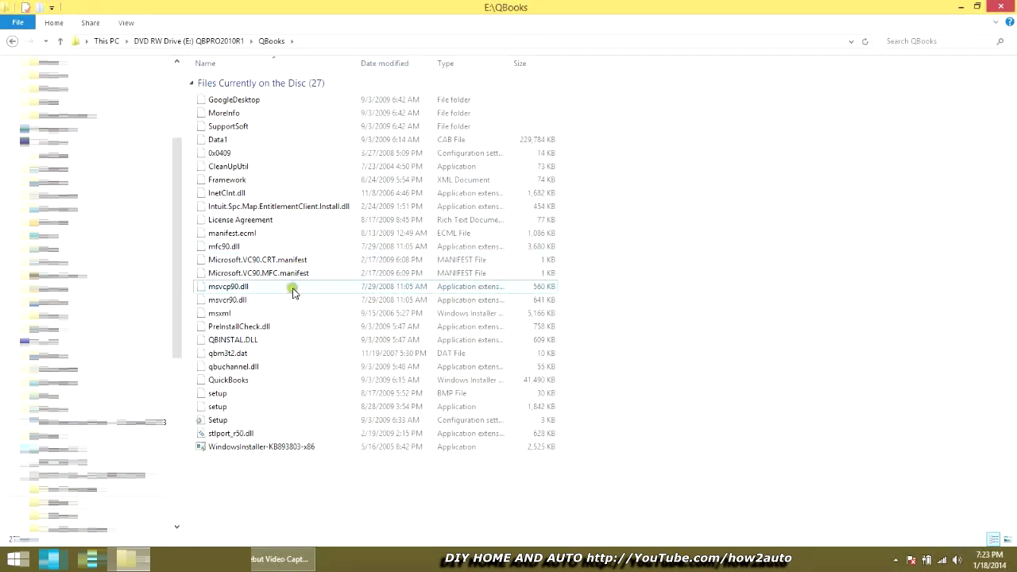
{"action": "double_click", "coordinate": [278, 380]}
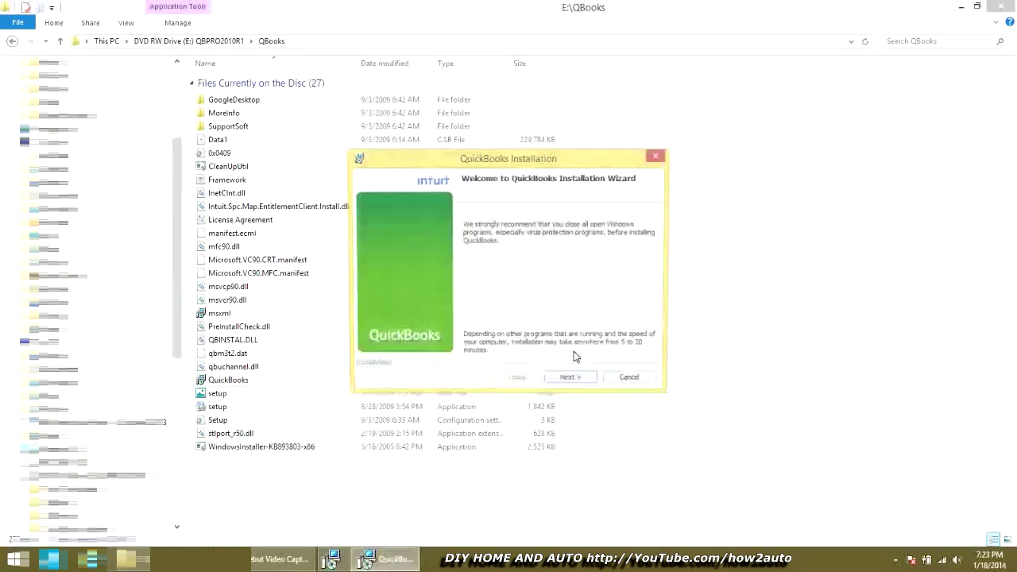
- Accept the licence terms, keep One user, and enter the licence and product numbers
{"action": "left_click", "coordinate": [574, 377]}
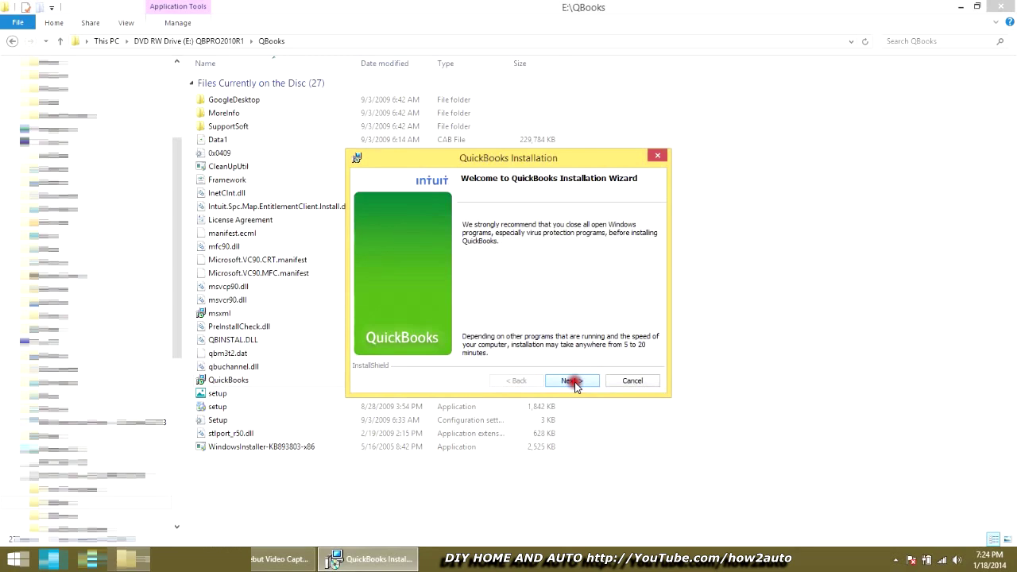
{"action": "left_click", "coordinate": [359, 336]}
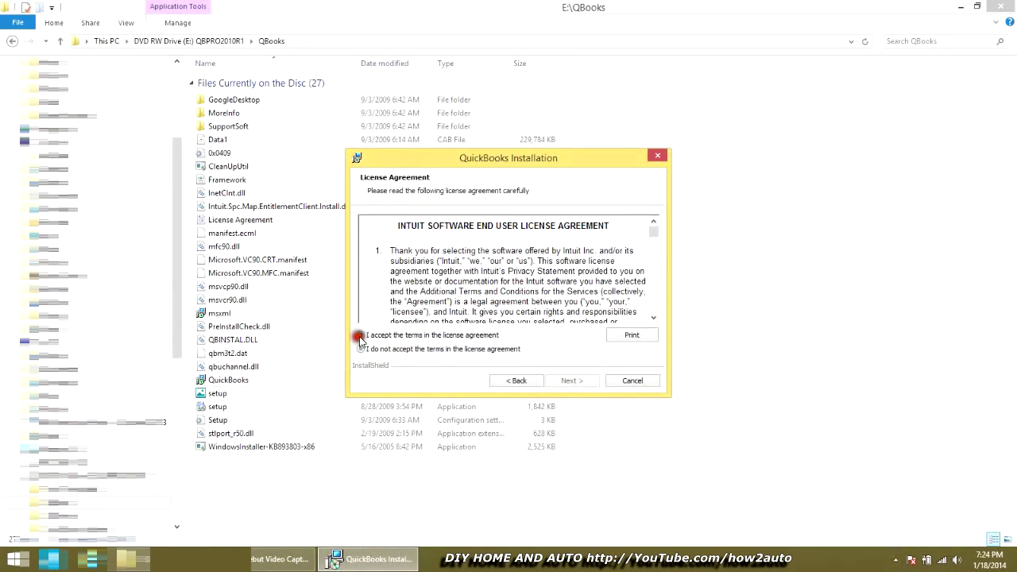
{"action": "left_click", "coordinate": [570, 381]}
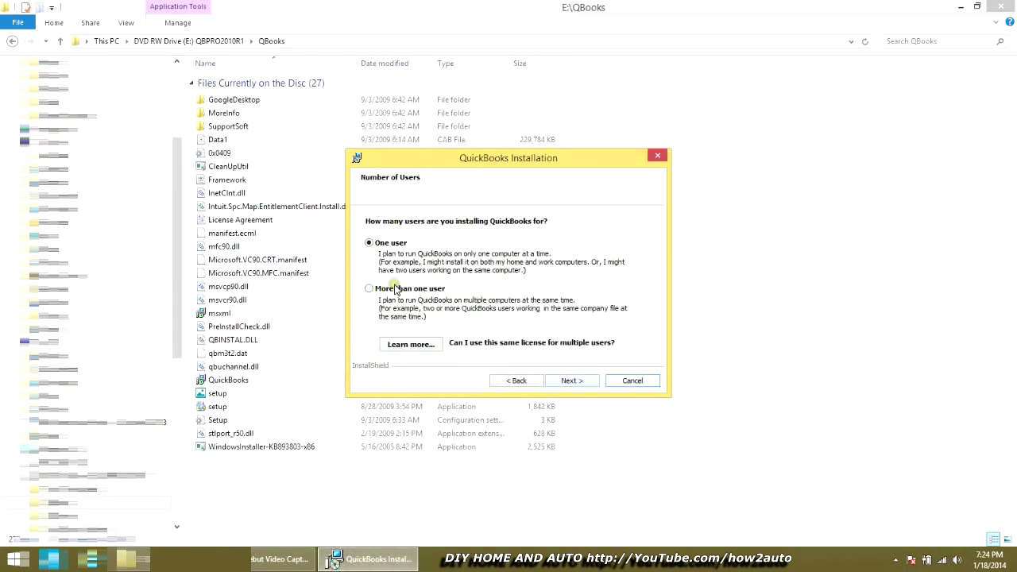
{"action": "left_click", "coordinate": [569, 380]}
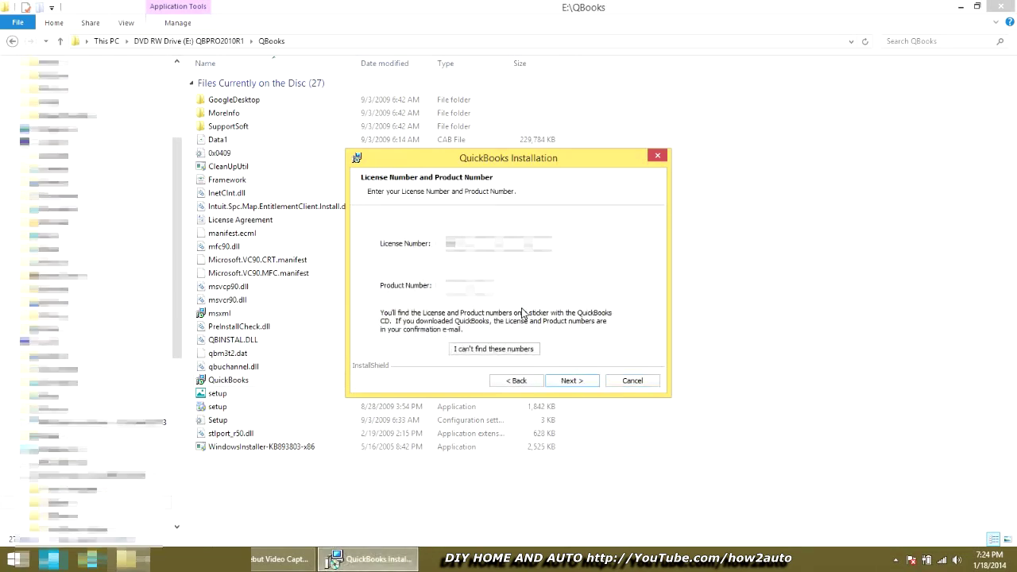
{"action": "type", "text": "000000000000000000"}
{"action": "left_click", "coordinate": [572, 380]}
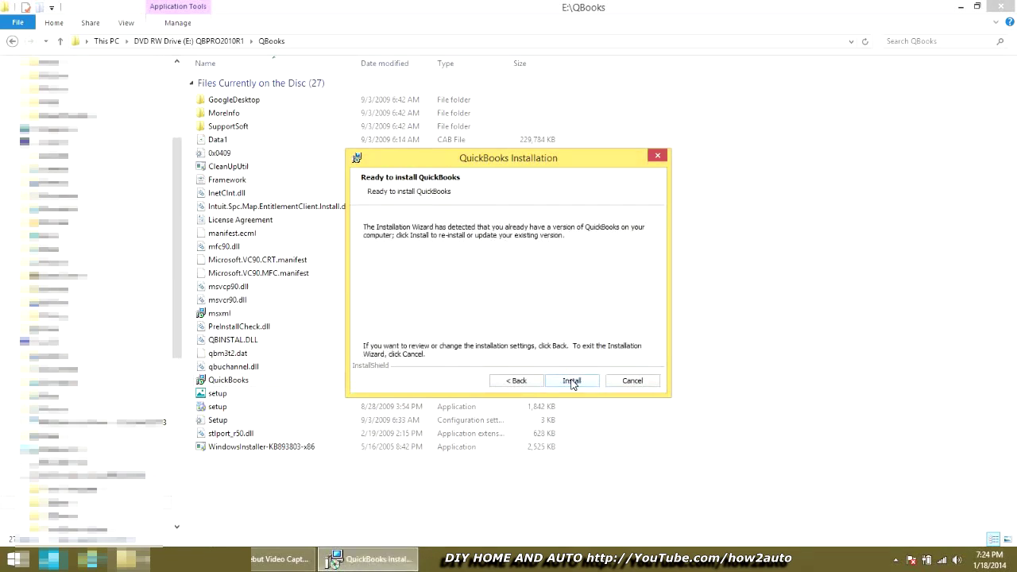
- Install QuickBooks Pro 2010, acknowledging the notice that a reboot will be required
{"action": "left_click", "coordinate": [572, 382]}
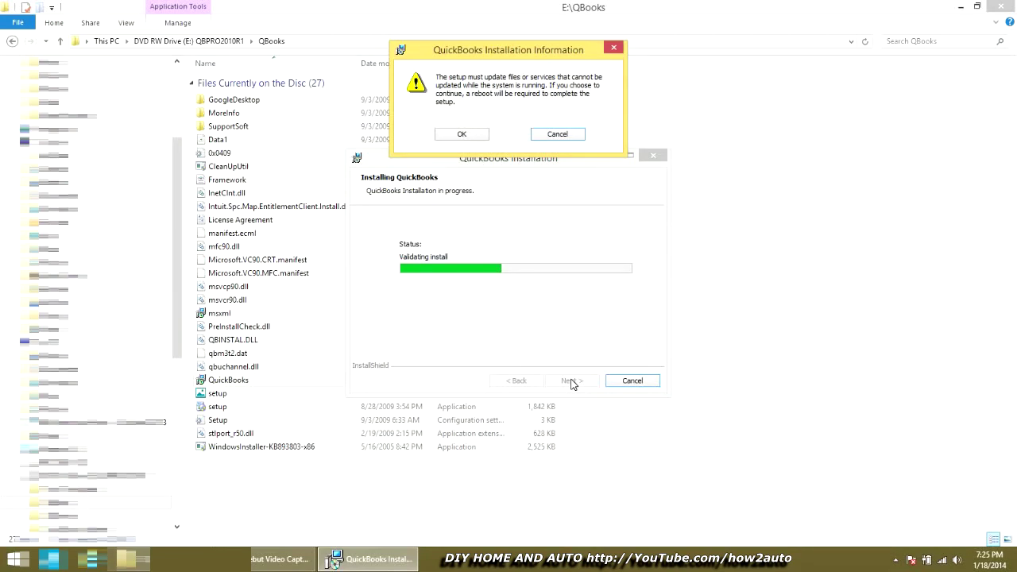
{"action": "left_click", "coordinate": [477, 136]}
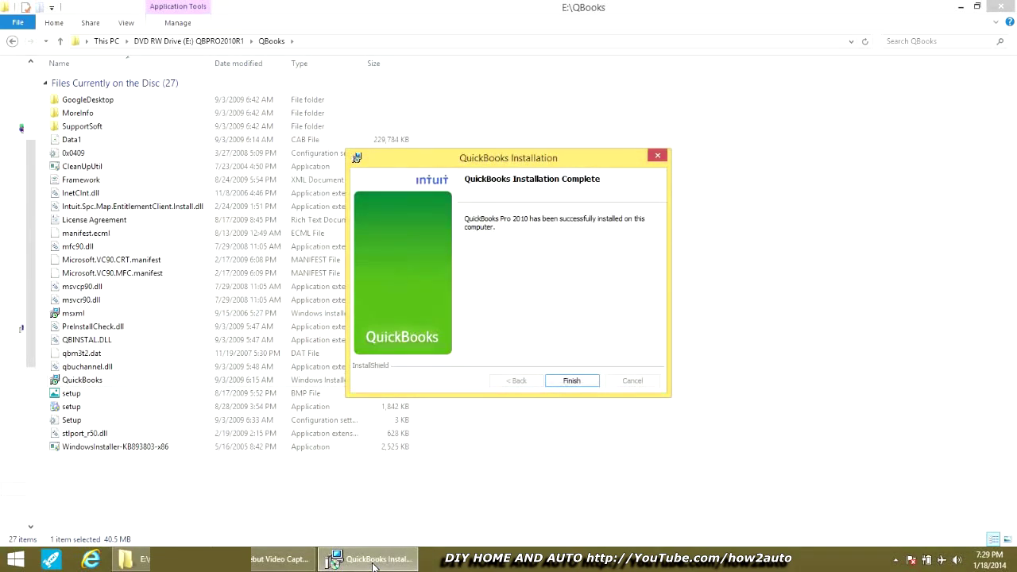
- Finish the installer, decline restarting now, and close the disc's Explorer window
{"action": "left_click", "coordinate": [561, 381]}
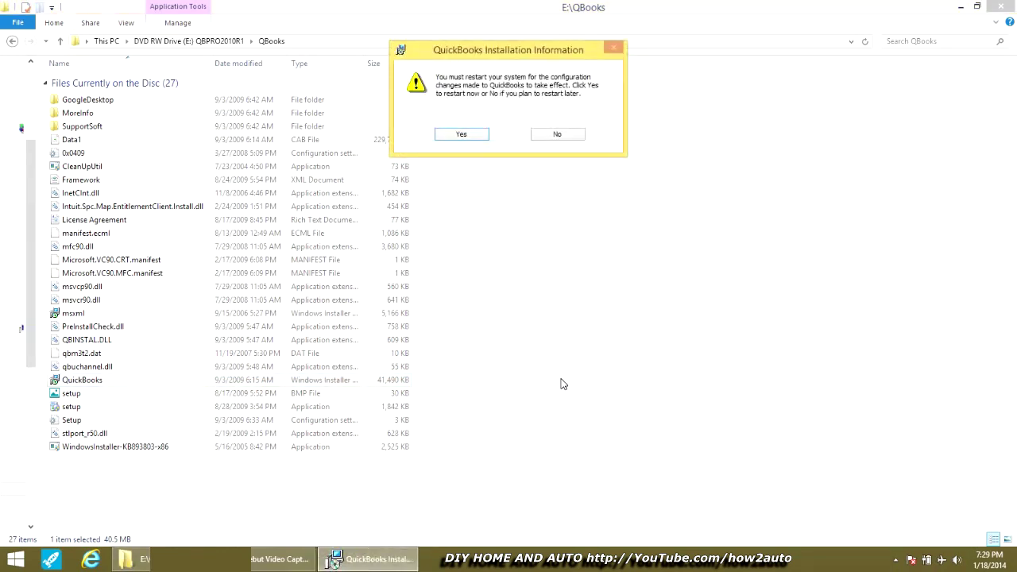
{"action": "left_click", "coordinate": [553, 135]}
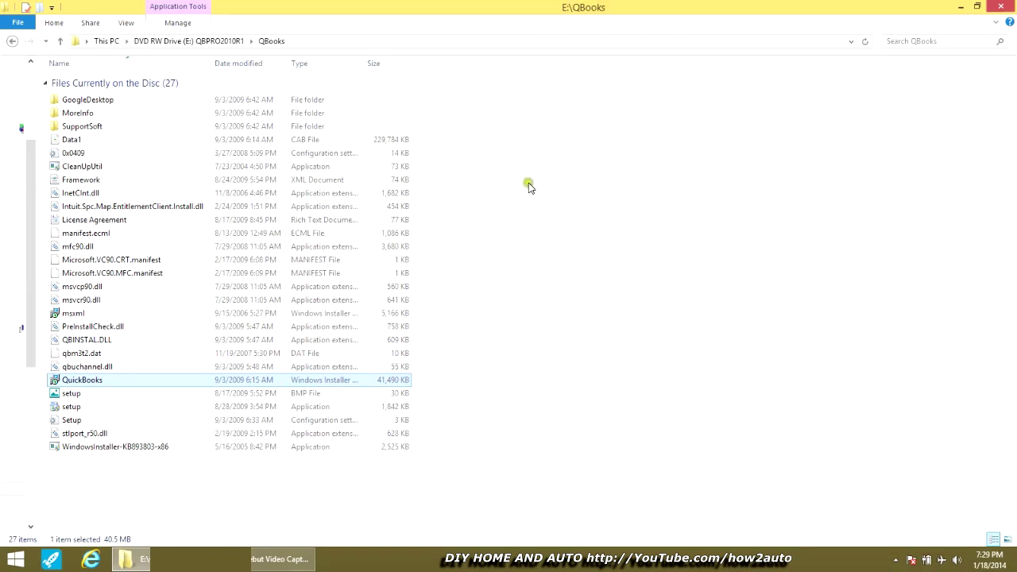
{"action": "left_click", "coordinate": [1001, 6]}
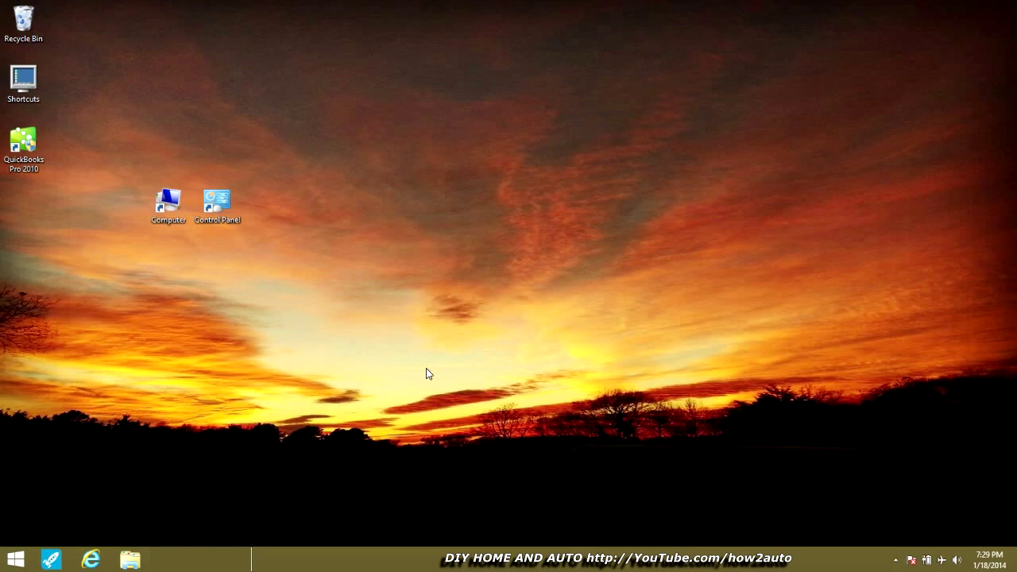
- Restart Windows through the Settings charm's Power options
{"action": "mouse_move", "coordinate": [1016, 4]}
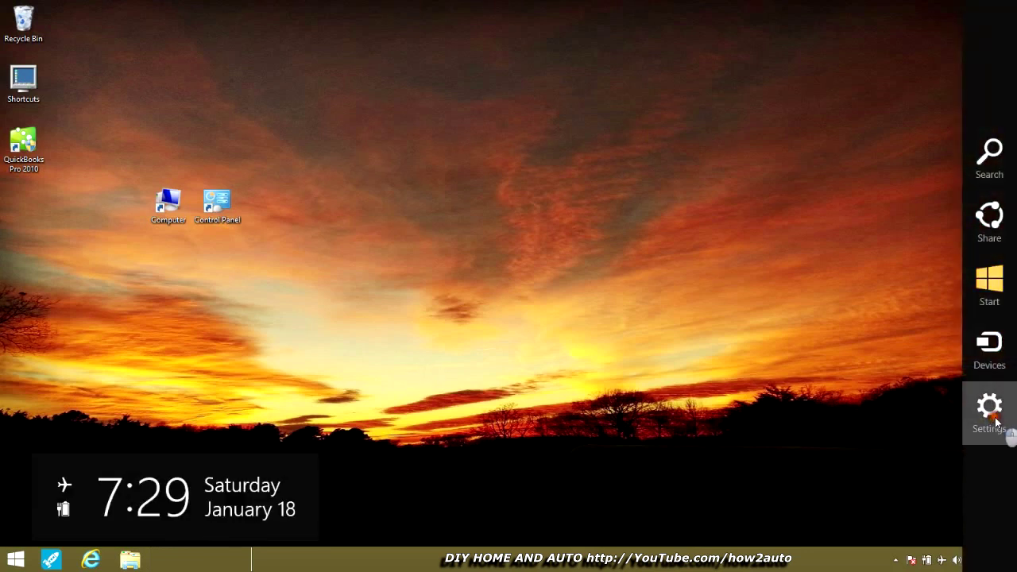
{"action": "left_click", "coordinate": [987, 405]}
{"action": "left_click", "coordinate": [907, 481]}
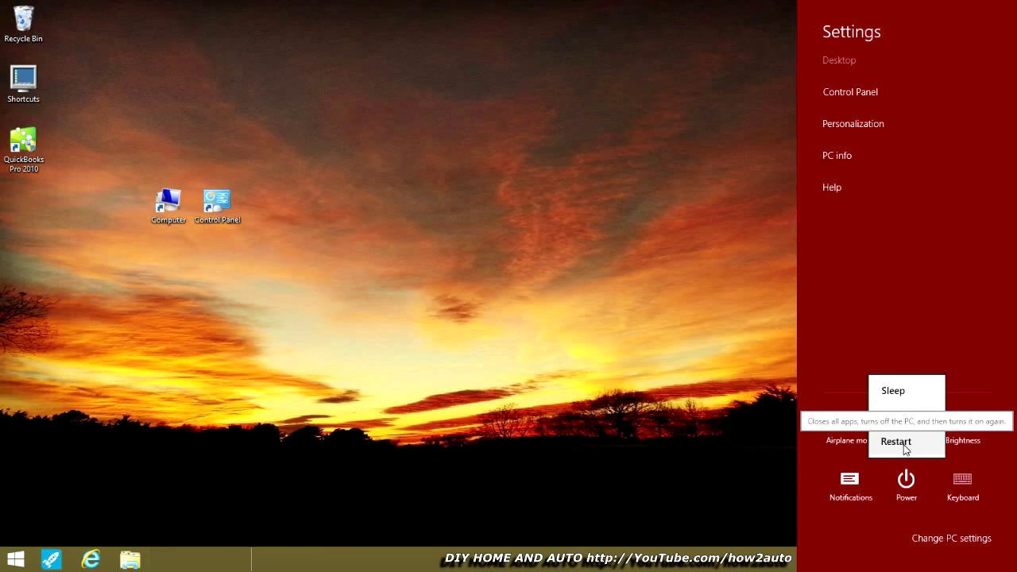
{"action": "left_click", "coordinate": [896, 442]}
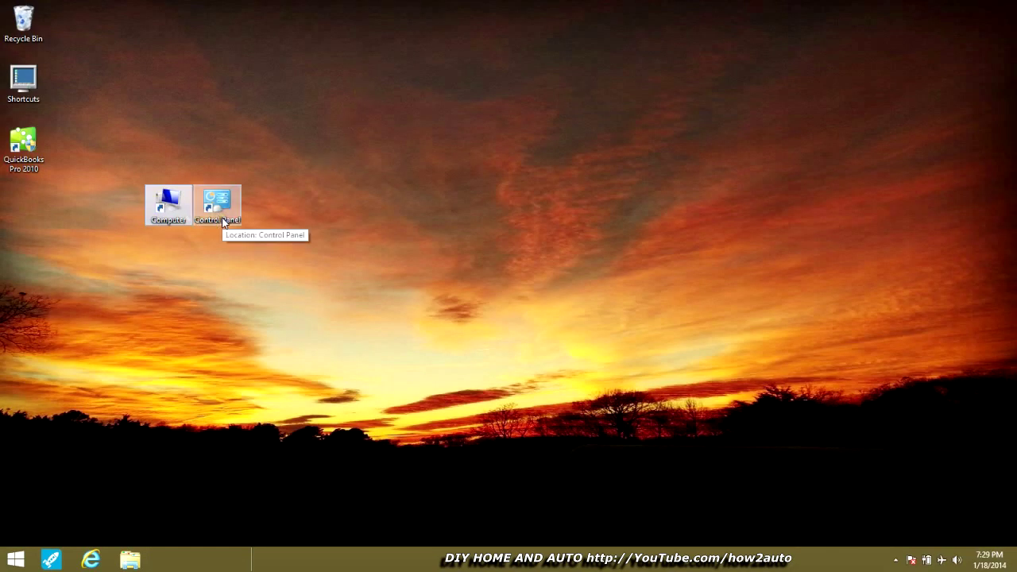
- From Control Panel > Programs, start 'Run programs made for previous versions of Windows'
{"action": "left_click", "coordinate": [284, 439]}
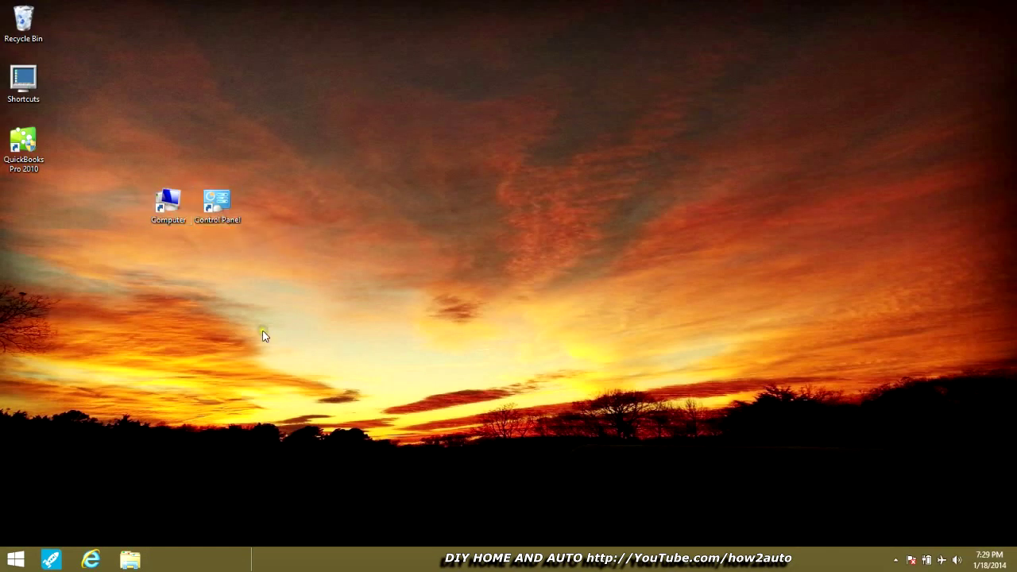
{"action": "double_click", "coordinate": [224, 208]}
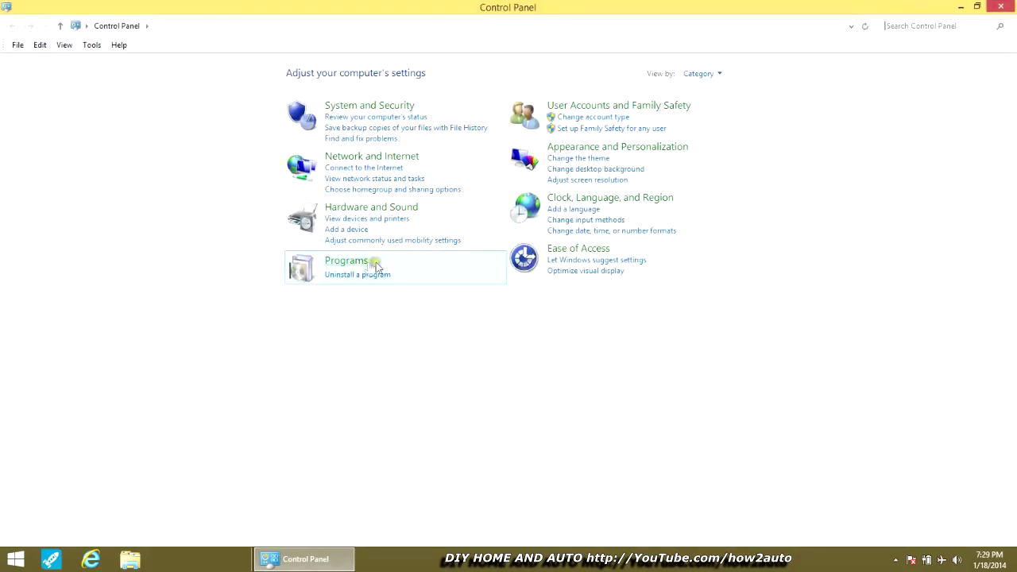
{"action": "left_click", "coordinate": [375, 266]}
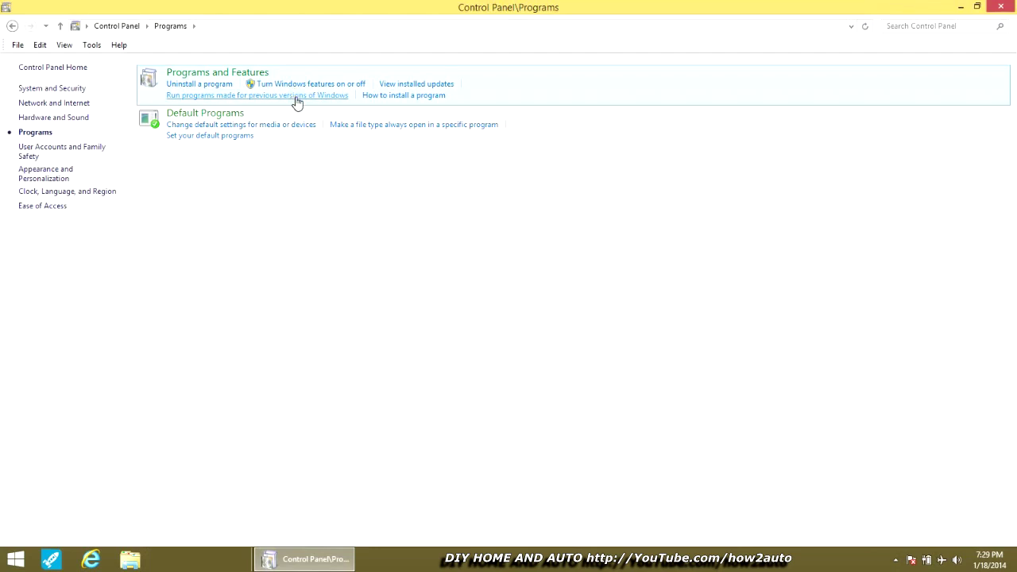
{"action": "left_click", "coordinate": [295, 97]}
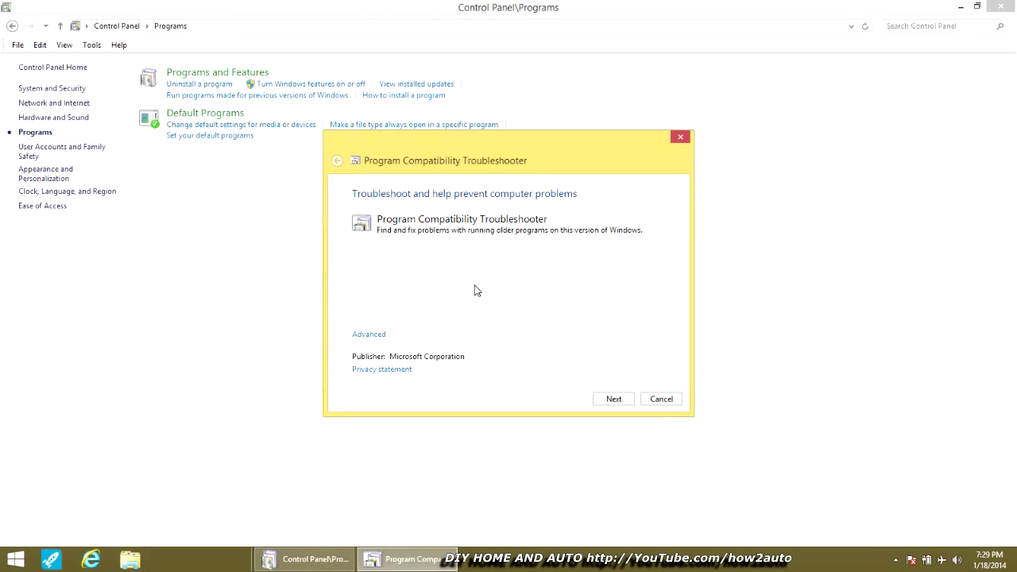
- Select QuickBooks Pro 2010 as the program to fix in the troubleshooter
{"action": "left_click", "coordinate": [609, 398]}
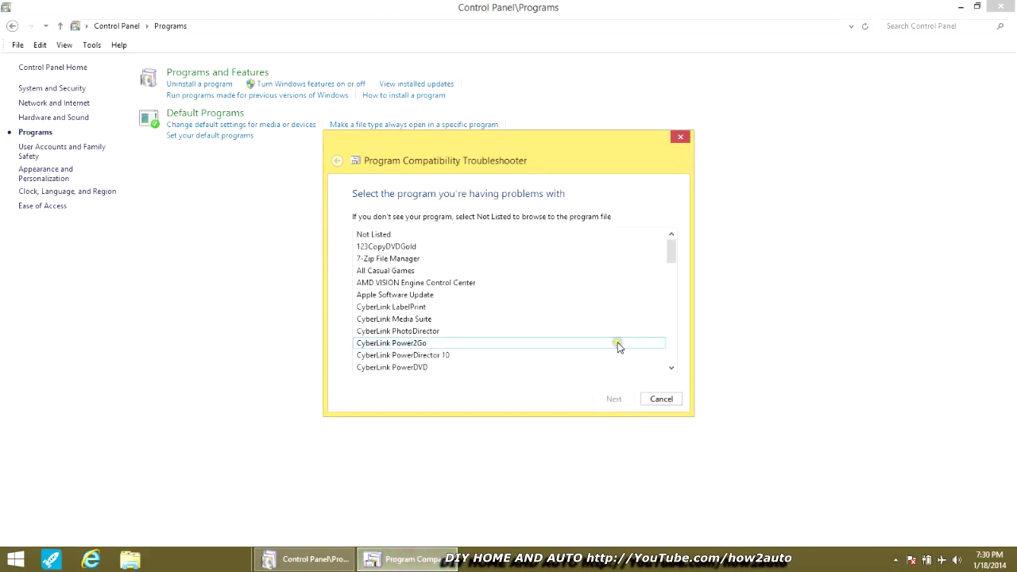
{"action": "left_click_drag", "start_coordinate": [673, 249], "coordinate": [672, 334]}
{"action": "left_click", "coordinate": [455, 274]}
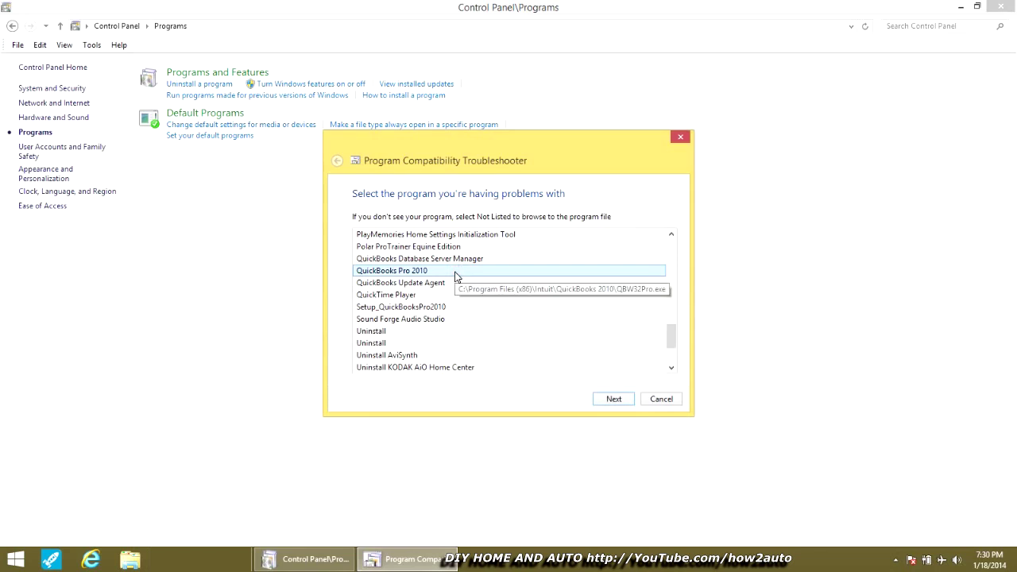
{"action": "left_click", "coordinate": [598, 399]}
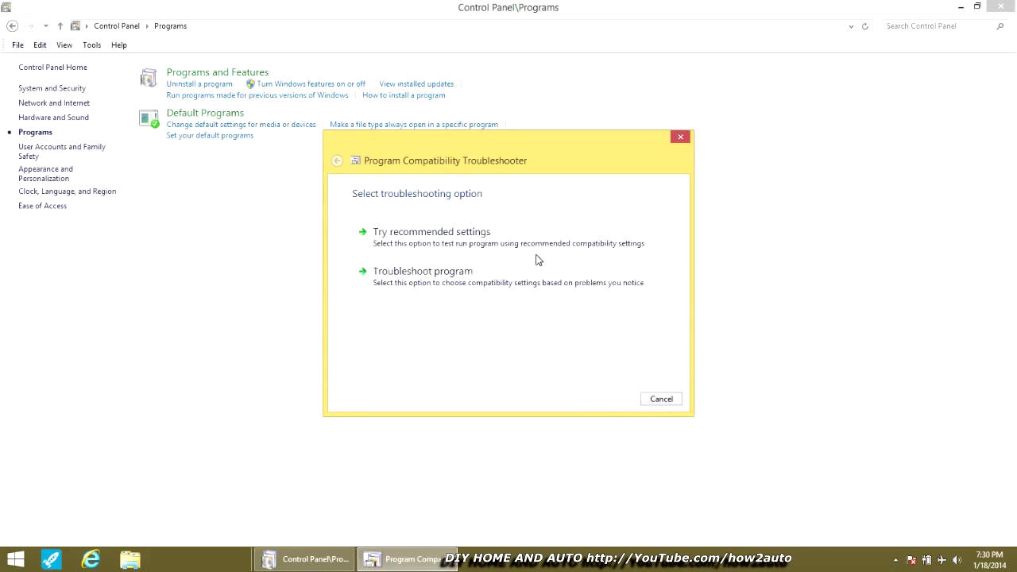
- Troubleshoot manually, reporting that the program worked in earlier Windows versions
{"action": "left_click", "coordinate": [517, 271]}
{"action": "left_click", "coordinate": [515, 271]}
{"action": "left_click", "coordinate": [357, 253]}
{"action": "left_click", "coordinate": [357, 265]}
{"action": "left_click", "coordinate": [356, 222]}
{"action": "left_click", "coordinate": [356, 236]}
{"action": "left_click", "coordinate": [355, 251]}
{"action": "left_click", "coordinate": [356, 223]}
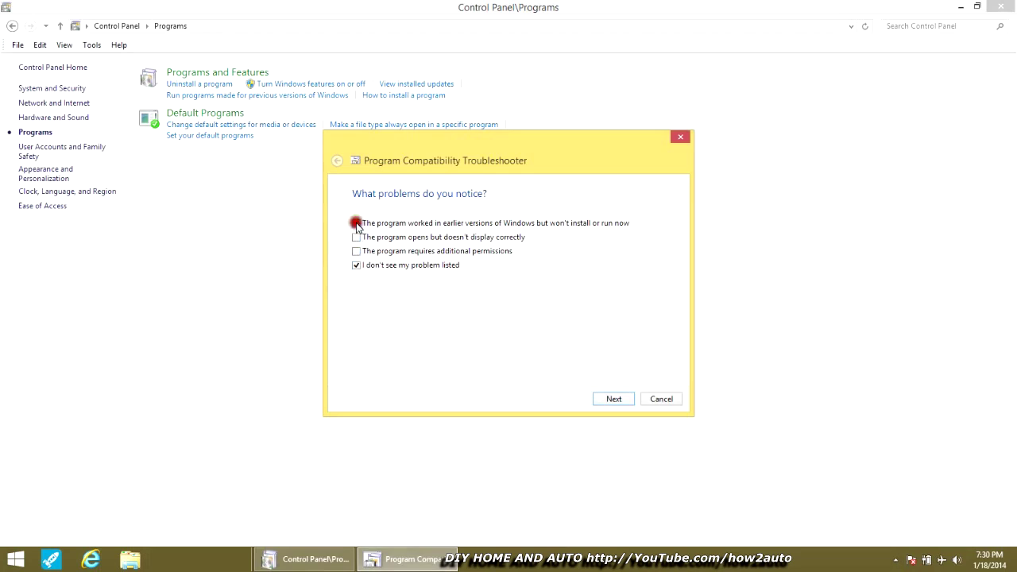
{"action": "left_click", "coordinate": [606, 400]}
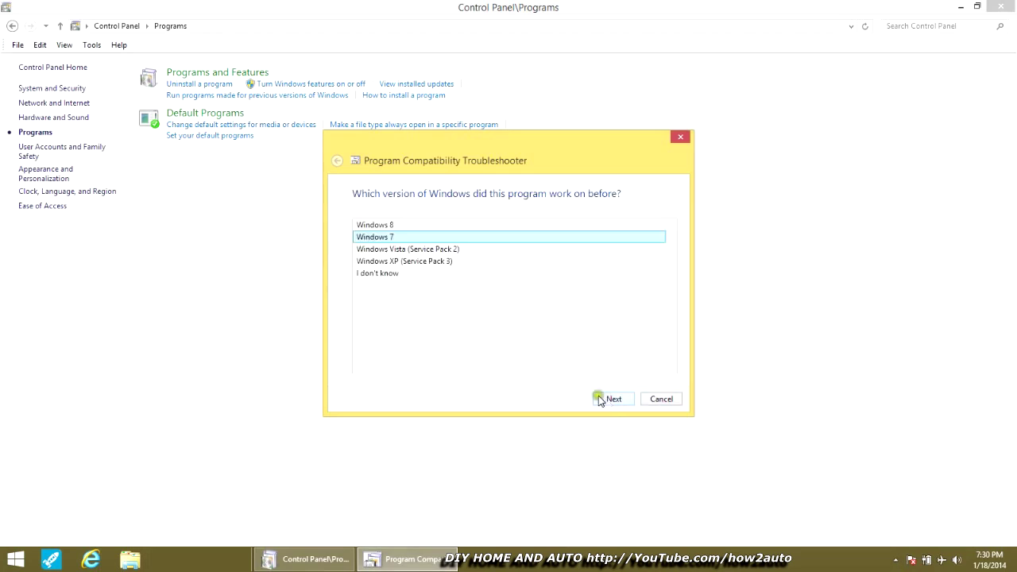
- Choose Windows 7 as the earlier version and test the program with these settings
{"action": "left_click", "coordinate": [385, 233]}
{"action": "left_click", "coordinate": [615, 399]}
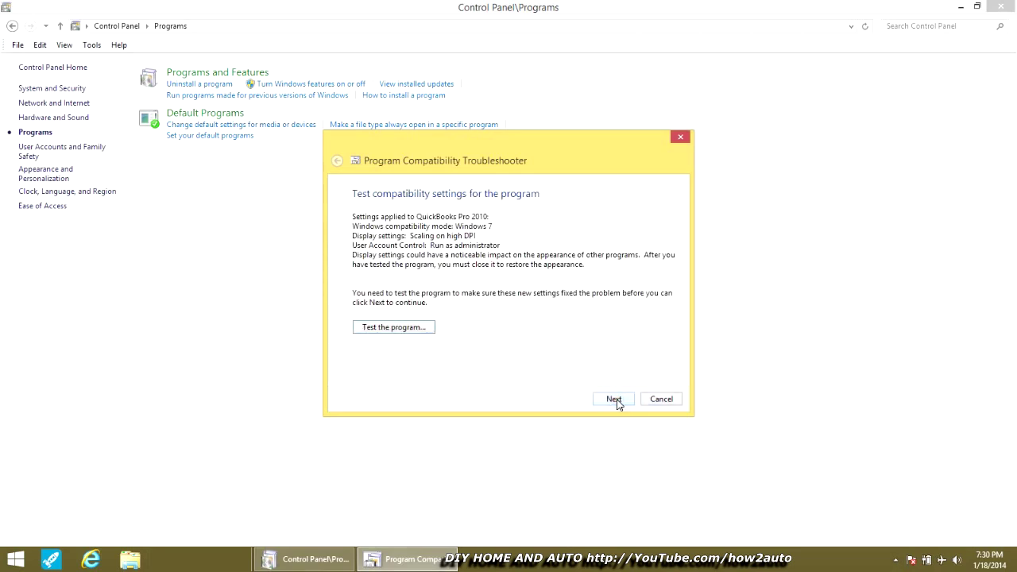
{"action": "left_click", "coordinate": [414, 328]}
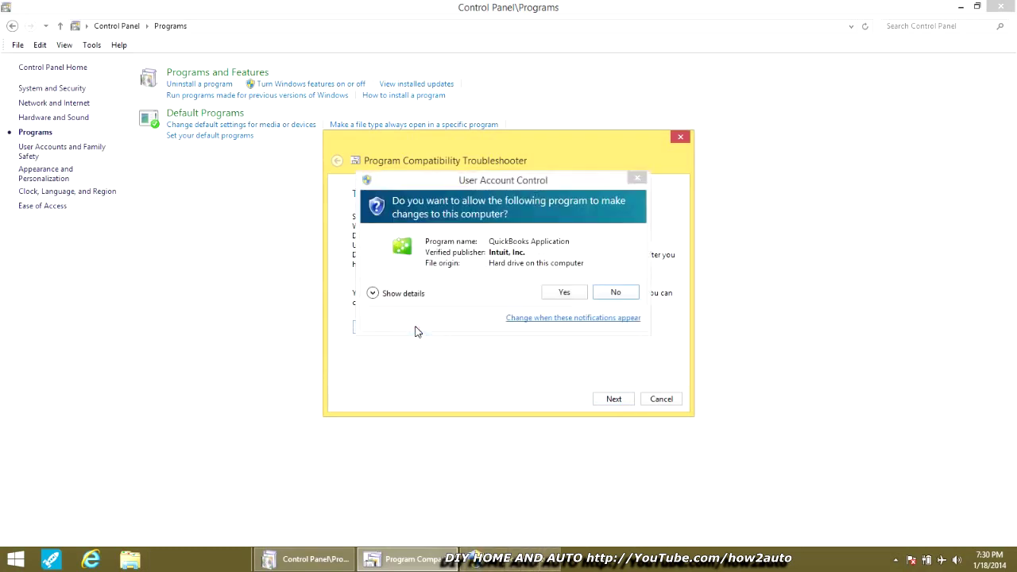
- Allow QuickBooks admin rights, log in as administrator, postpone registration, and dismiss the warning
{"action": "left_click", "coordinate": [563, 293]}
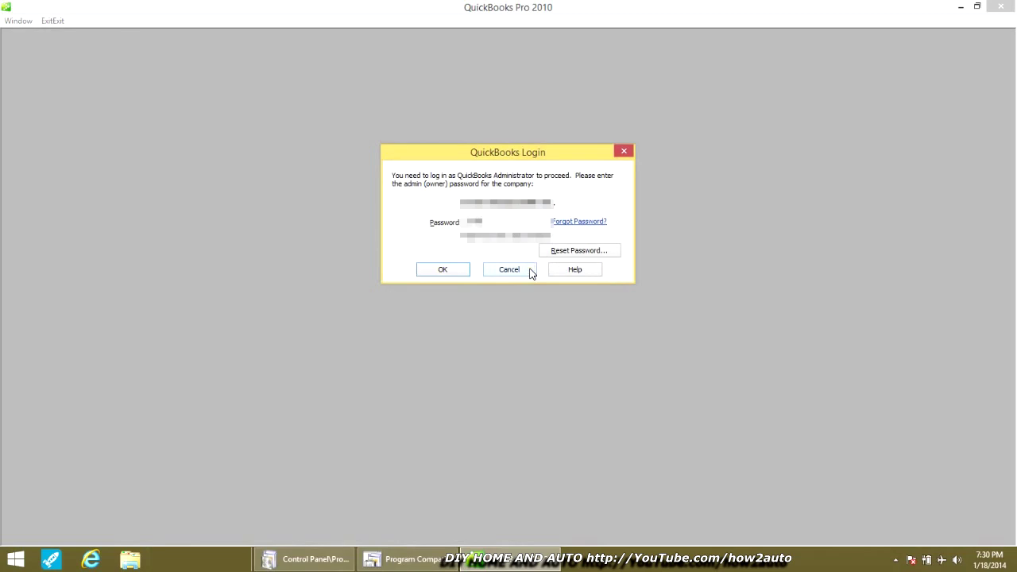
{"action": "left_click", "coordinate": [456, 272]}
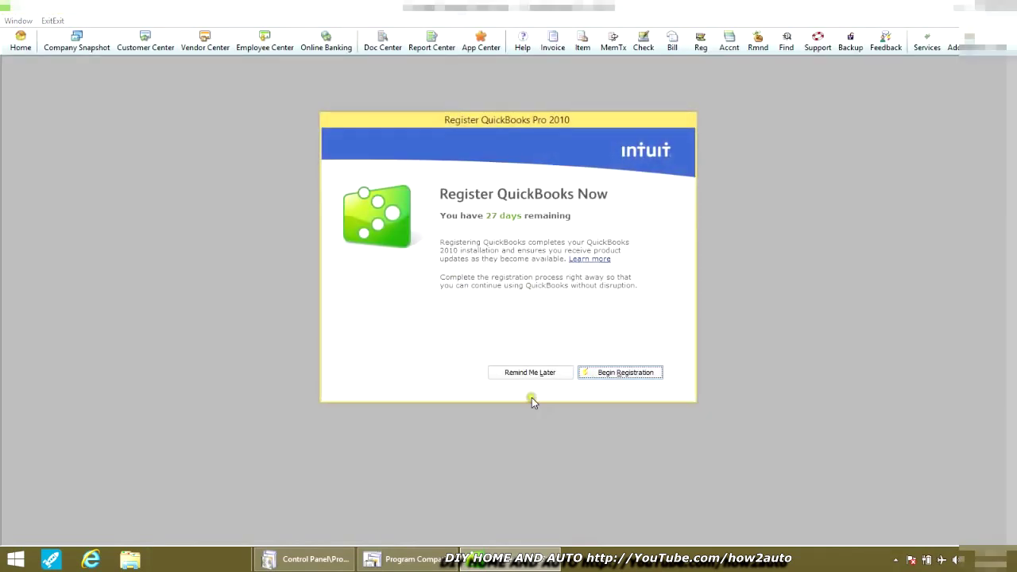
{"action": "left_click", "coordinate": [530, 373]}
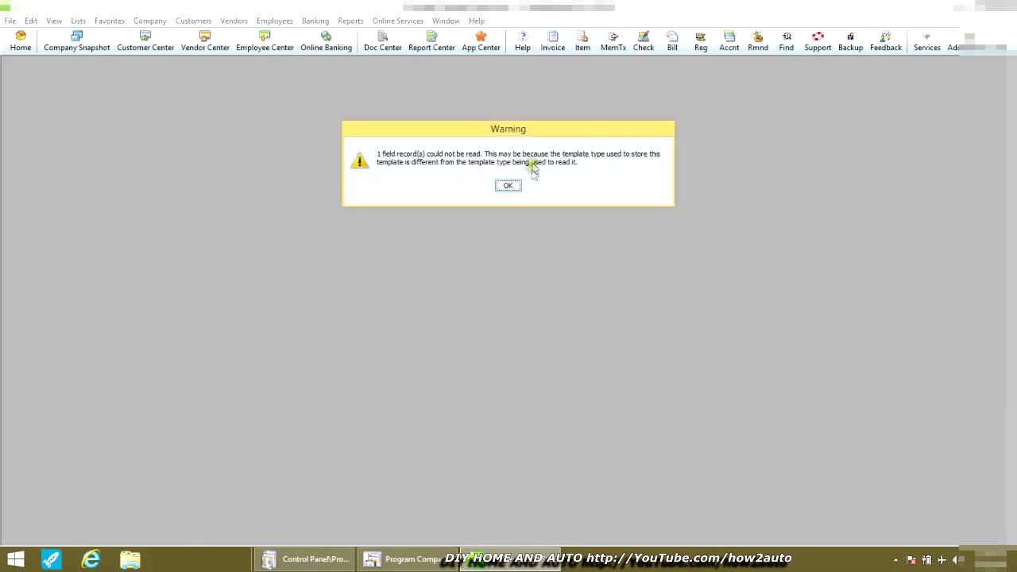
{"action": "left_click", "coordinate": [512, 186]}
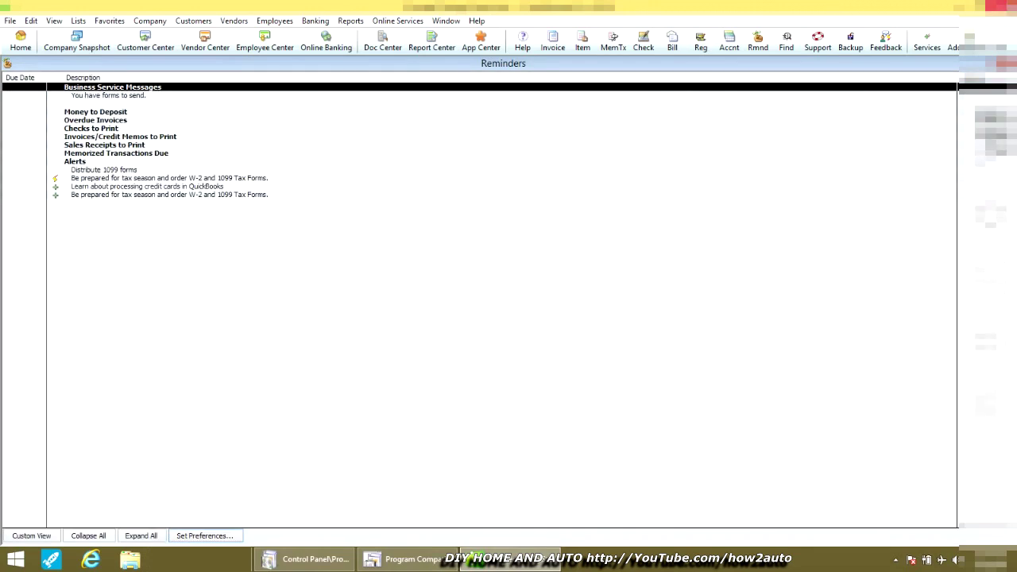
- Exit QuickBooks, confirming the exit and skipping the automatic backup
{"action": "left_click", "coordinate": [999, 7]}
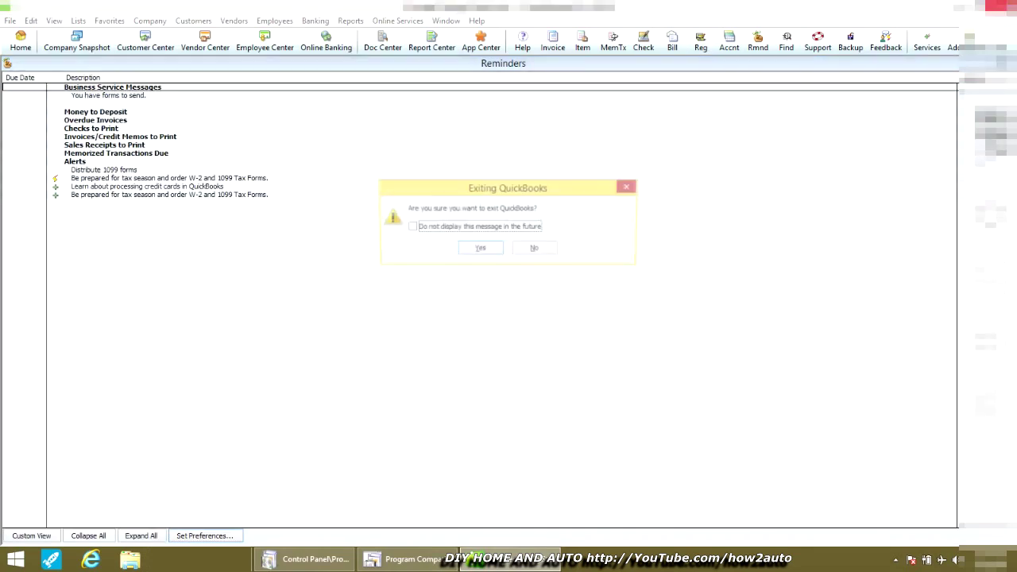
{"action": "left_click", "coordinate": [503, 249]}
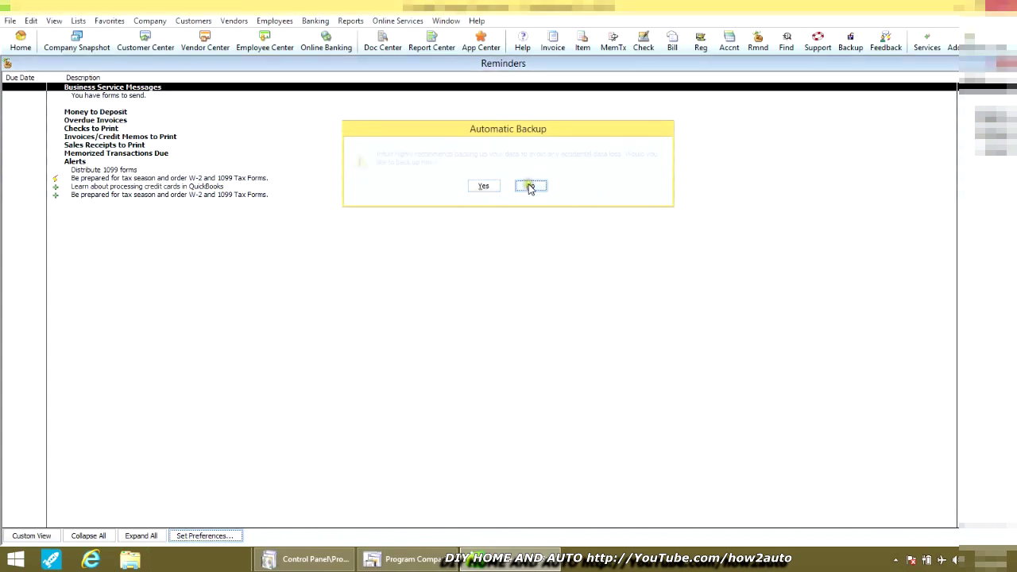
{"action": "left_click", "coordinate": [530, 186]}
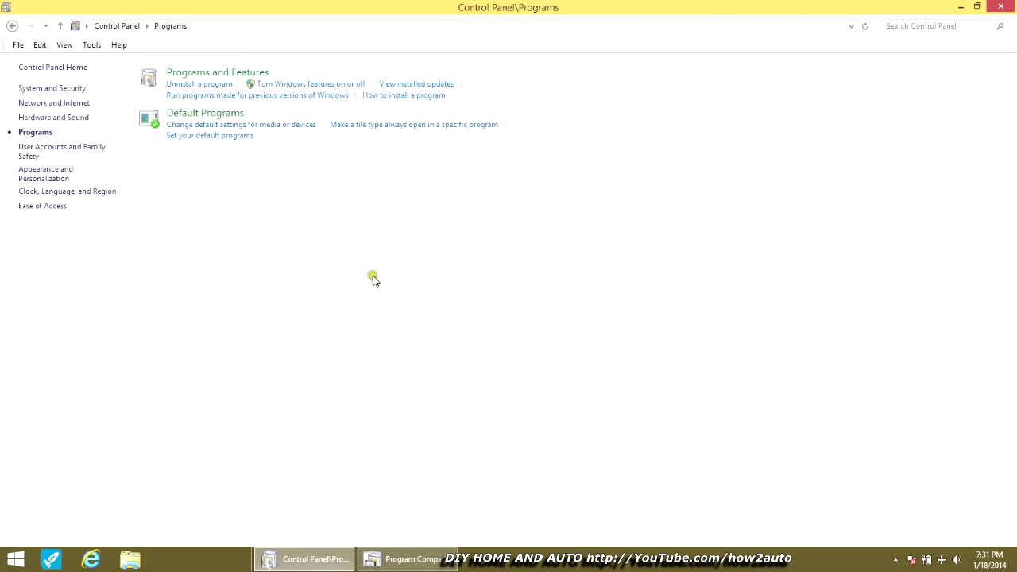
- Return to the troubleshooter and save the Windows 7 settings for QuickBooks Pro 2010
{"action": "left_click", "coordinate": [372, 277]}
{"action": "left_click", "coordinate": [401, 559]}
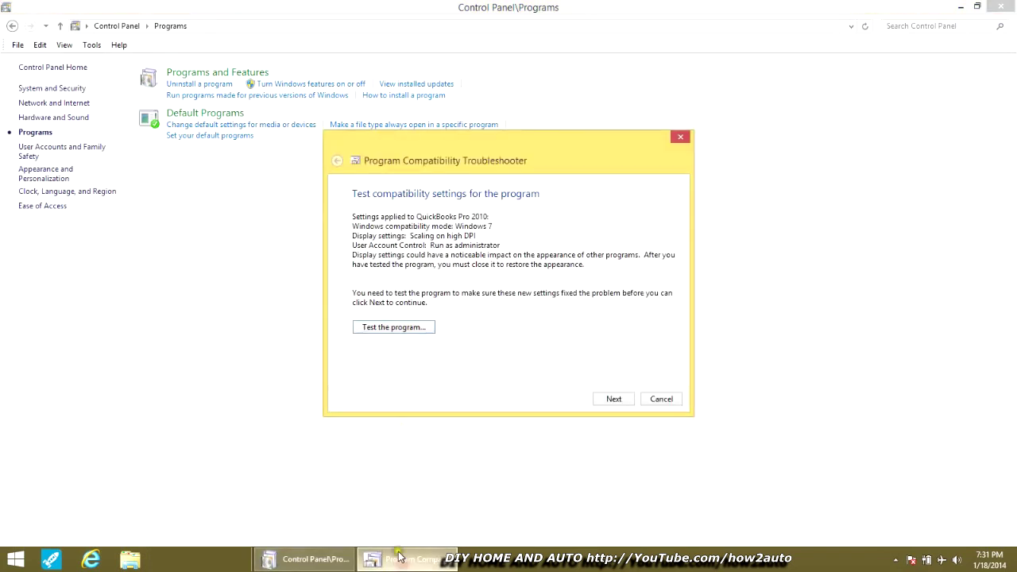
{"action": "left_click", "coordinate": [612, 400]}
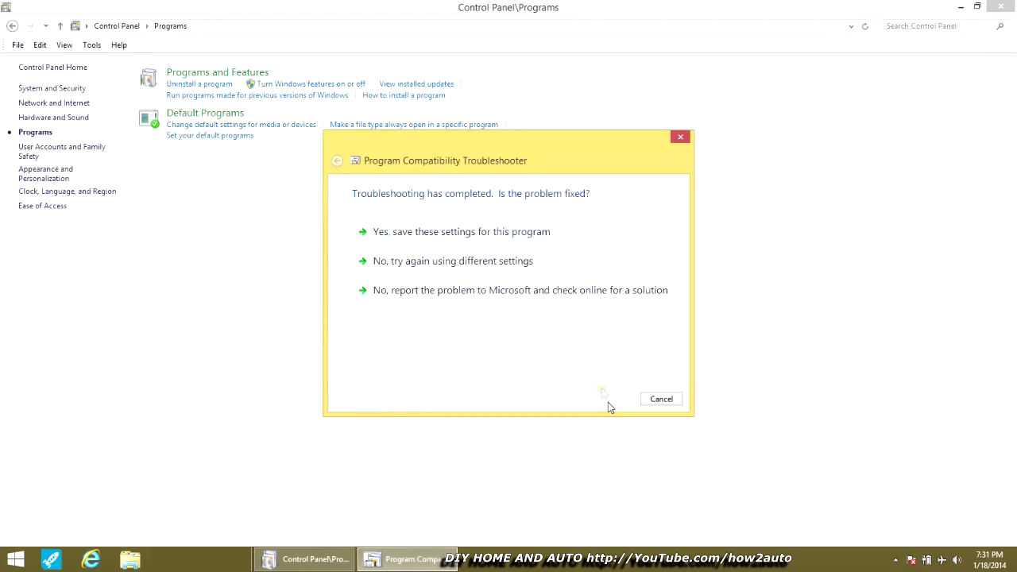
{"action": "left_click", "coordinate": [499, 232]}
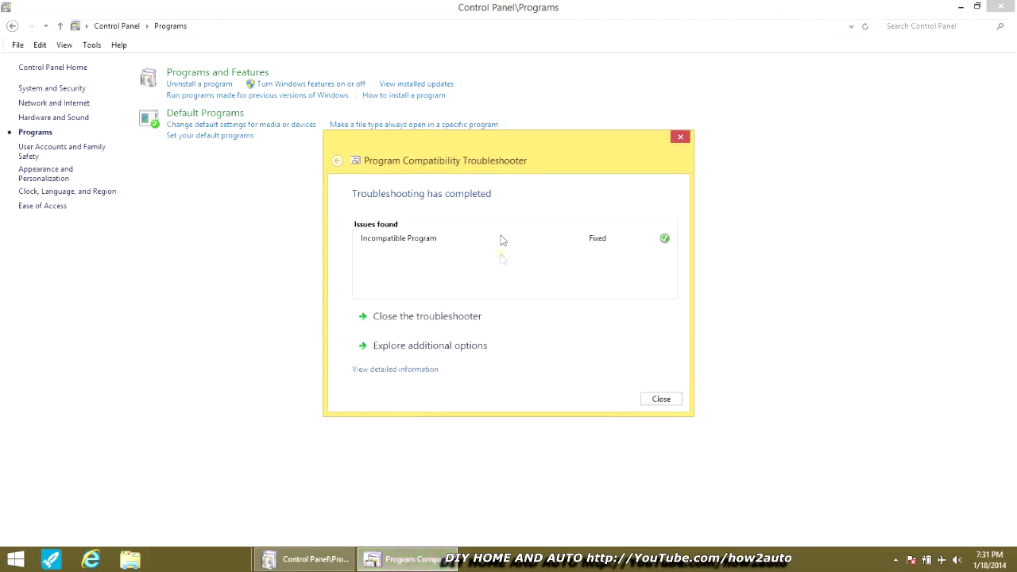
- Close the troubleshooter and bring Control Panel into focus
{"action": "left_click", "coordinate": [660, 402]}
{"action": "left_click", "coordinate": [661, 401]}
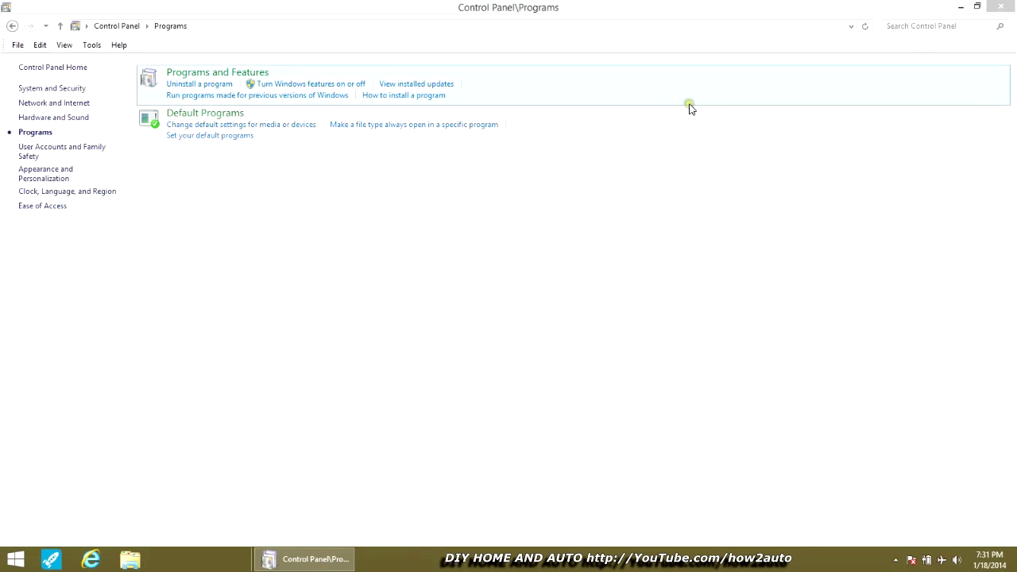
{"action": "left_click", "coordinate": [592, 243]}
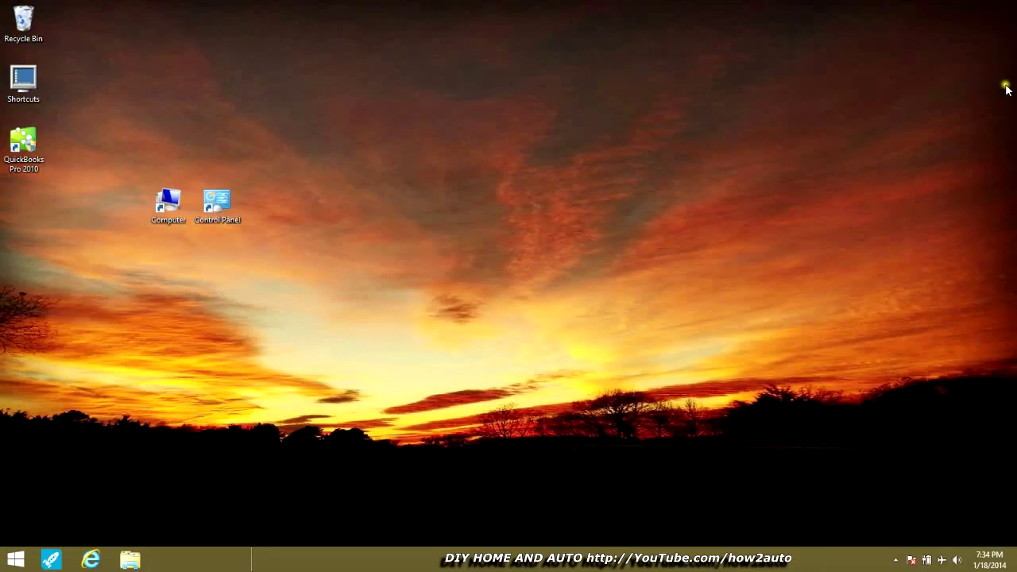
- Open the Settings charm and display the Sleep, Shut down and Restart power options
{"action": "mouse_move", "coordinate": [1006, 91]}
{"action": "left_click", "coordinate": [989, 409]}
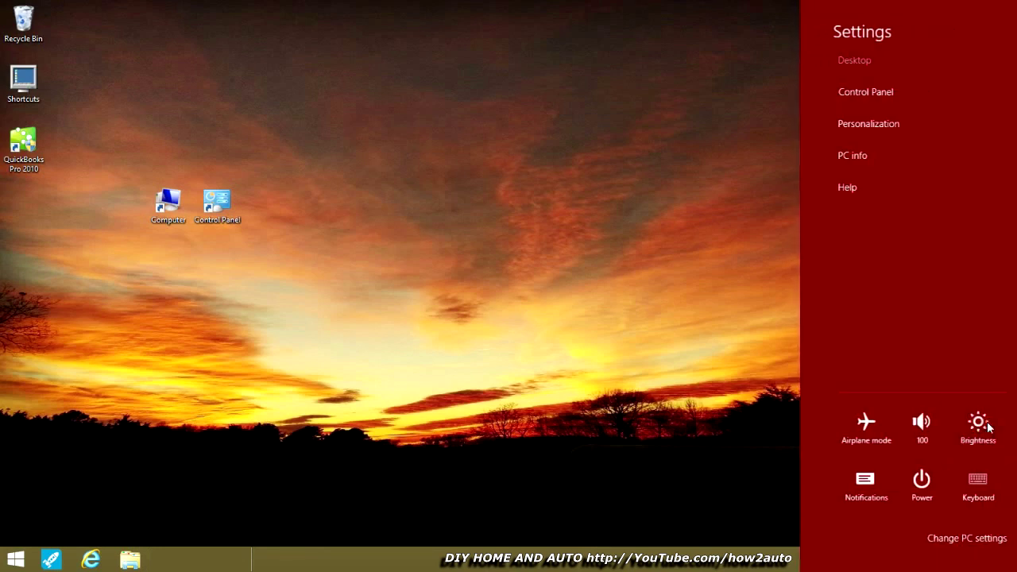
{"action": "left_click", "coordinate": [918, 490]}
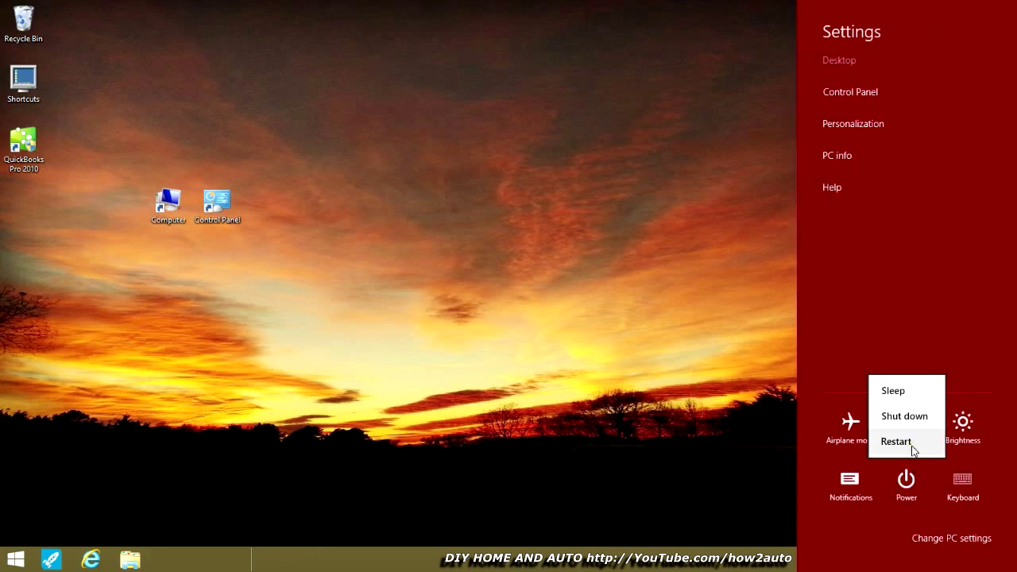